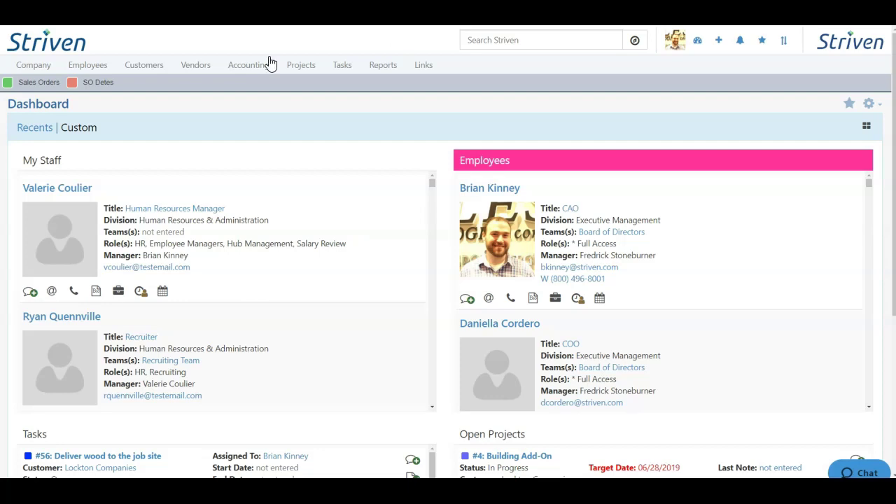
# Step: Open Accounting > Chart of Accounts and scroll through the listed GL accounts and balances
pyautogui.click(249, 65)
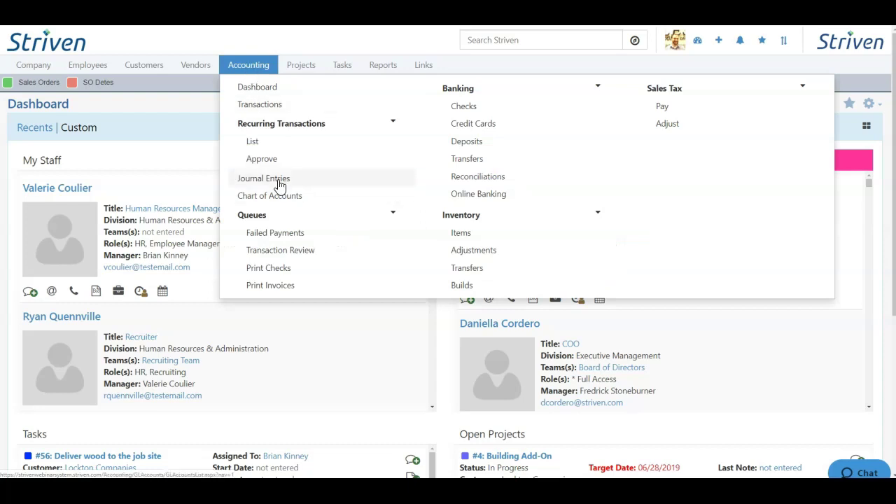
pyautogui.click(271, 198)
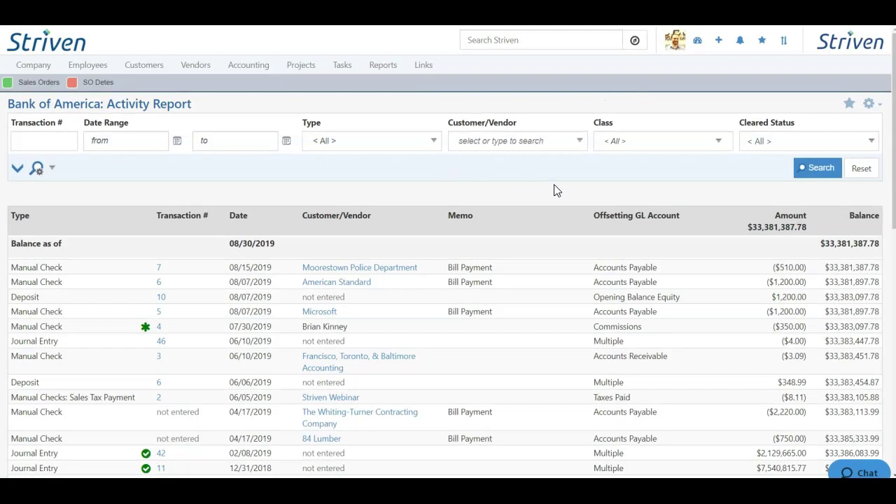
pyautogui.scroll(-8, 554, 184)
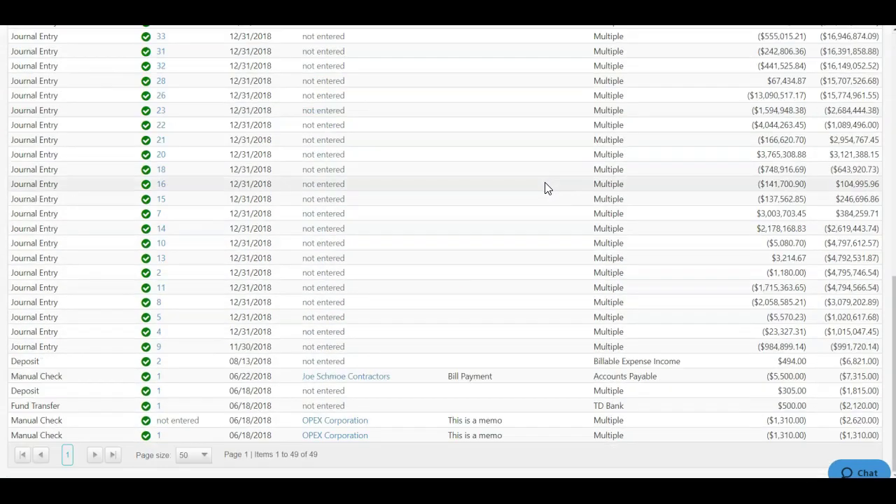
pyautogui.scroll(10, 547, 187)
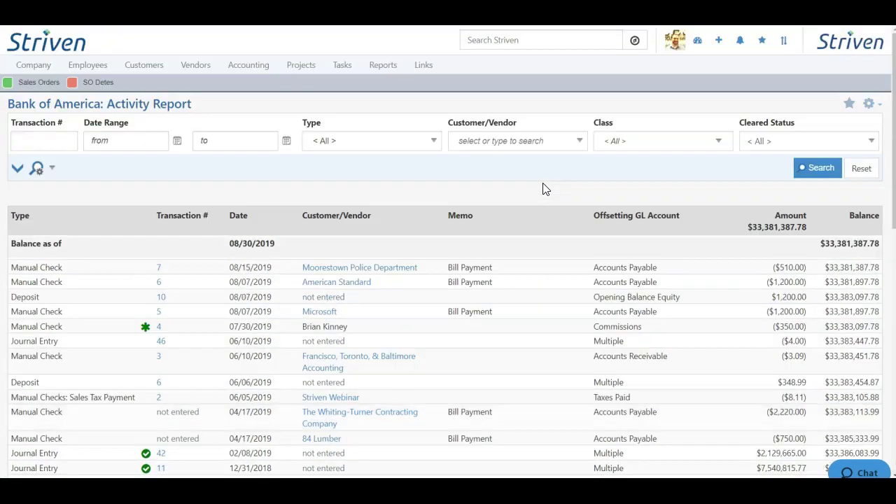
pyautogui.hotkey('alt', 'Left')
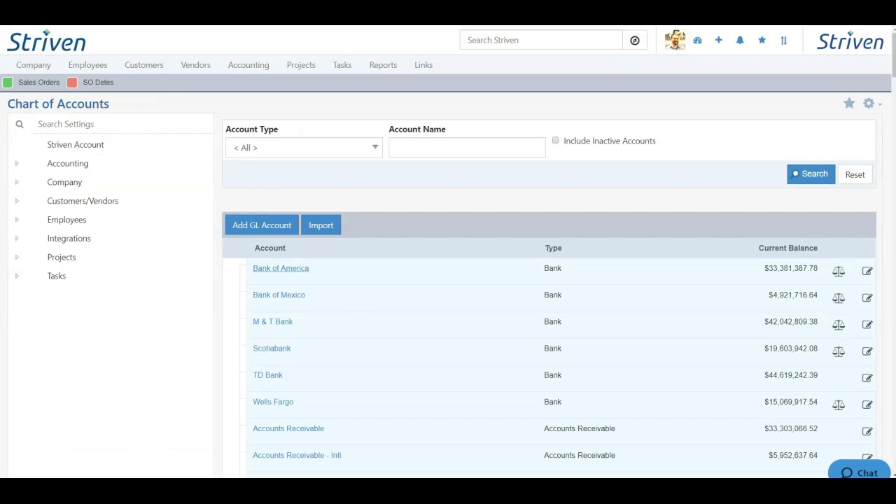
pyautogui.click(867, 273)
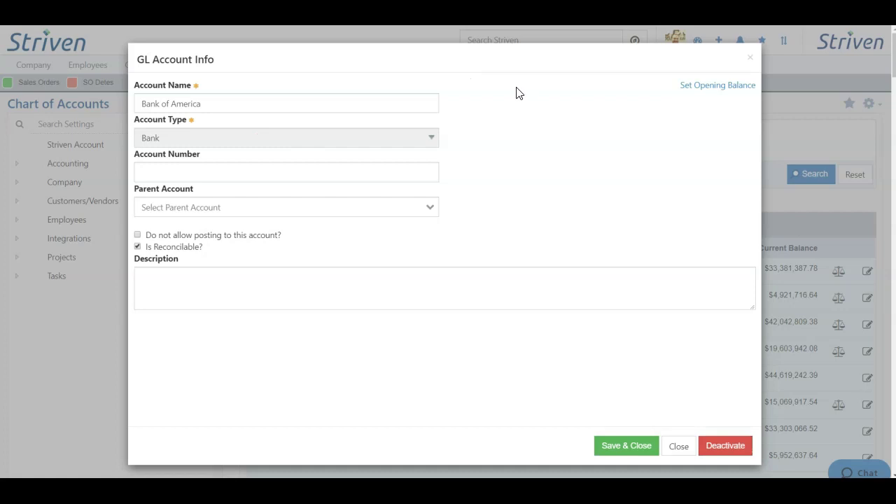
pyautogui.click(211, 104)
pyautogui.click(258, 170)
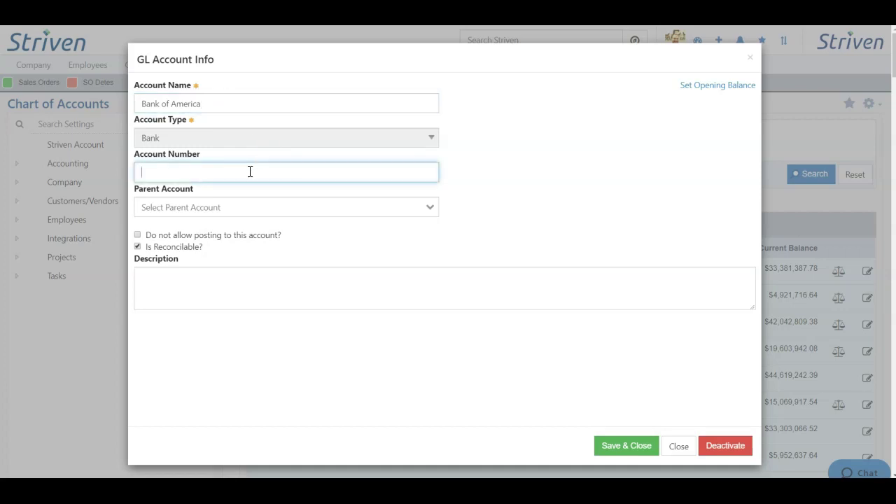
pyautogui.click(285, 209)
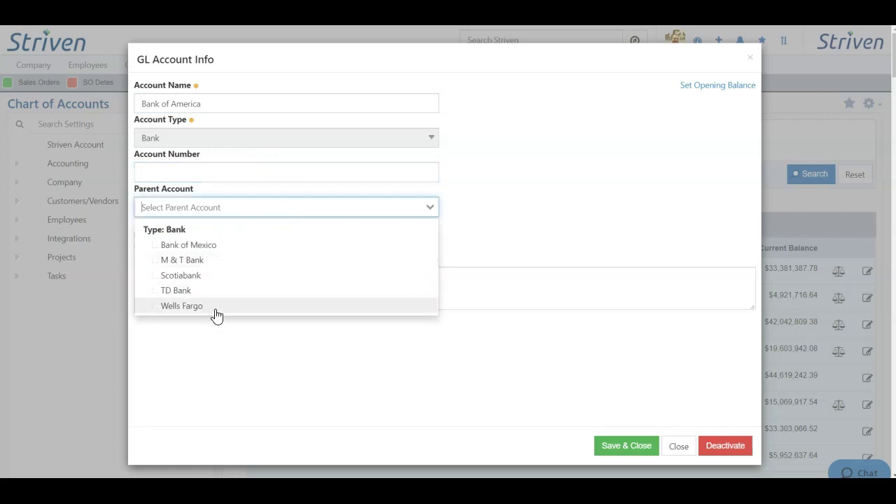
pyautogui.click(526, 205)
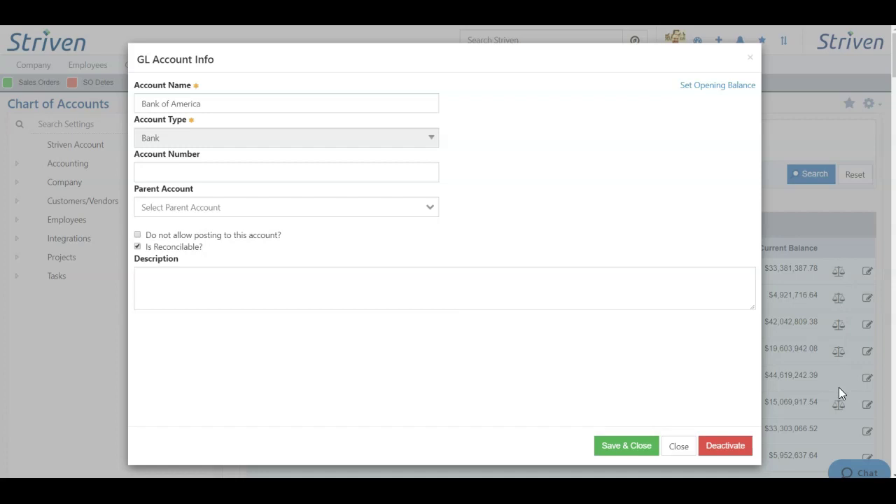
pyautogui.click(219, 277)
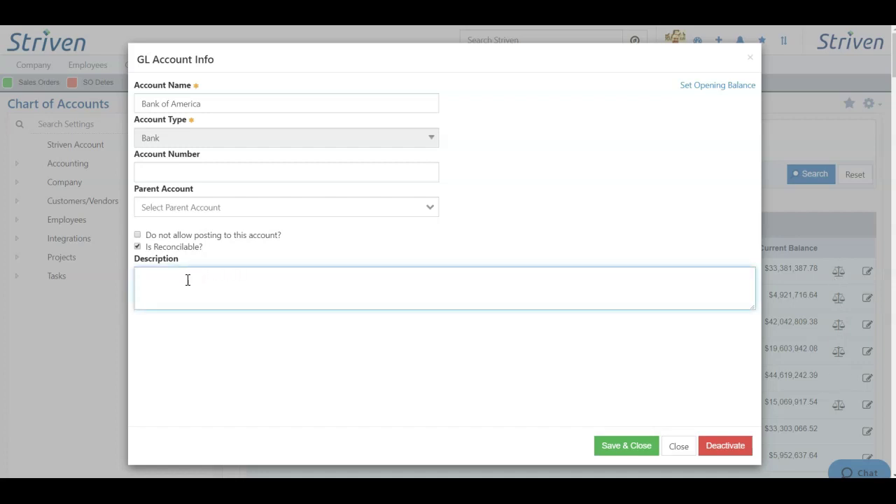
pyautogui.click(709, 90)
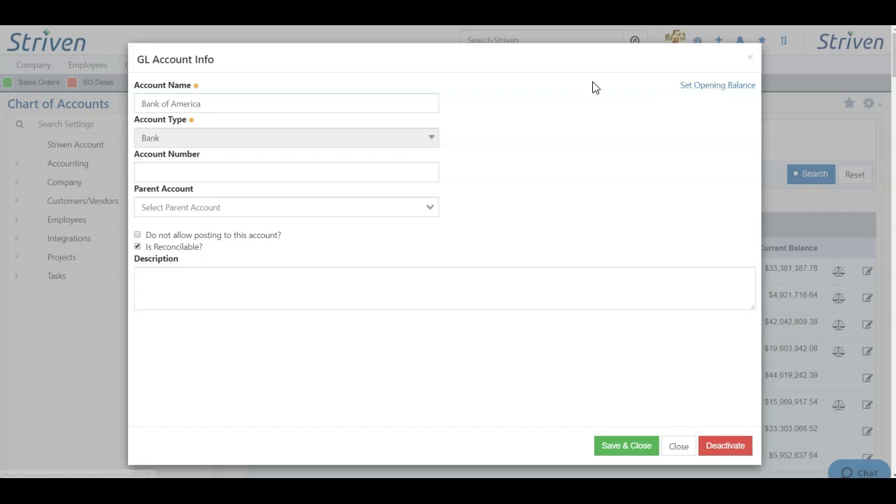
pyautogui.click(673, 451)
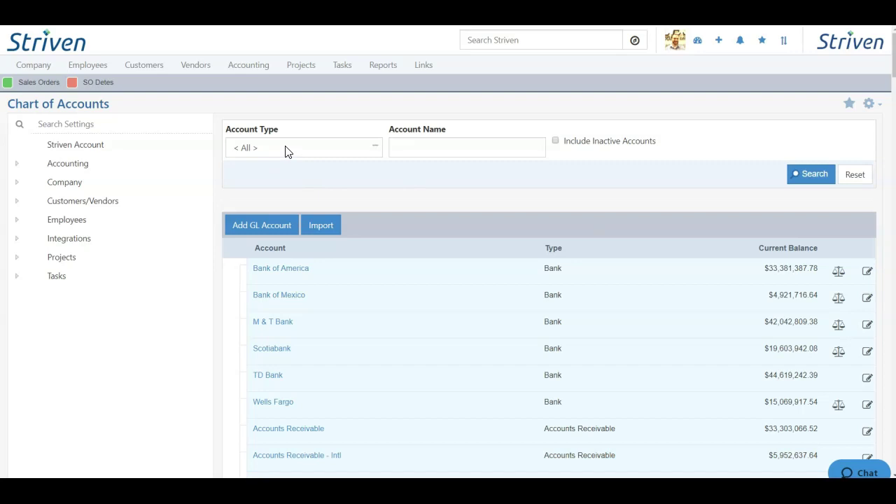
# Step: Rerun the account search including inactive accounts, then view the inactive Lansing FCU account
pyautogui.click(285, 148)
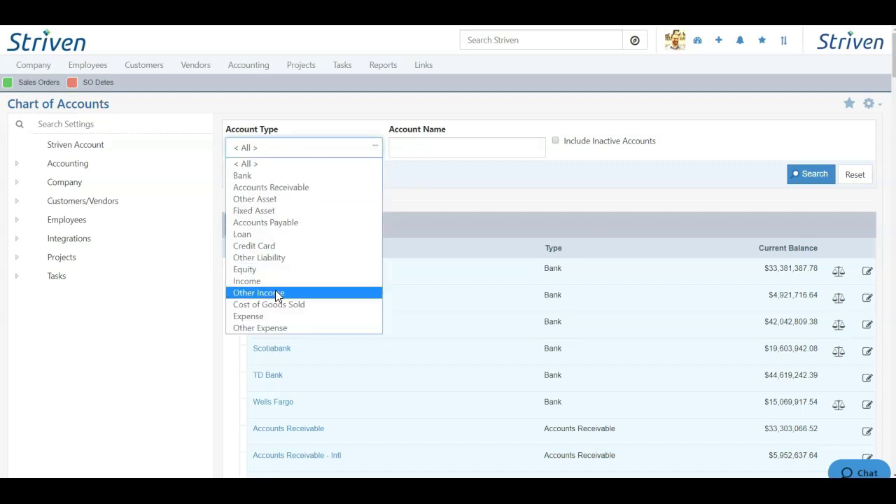
pyautogui.click(469, 194)
pyautogui.click(412, 144)
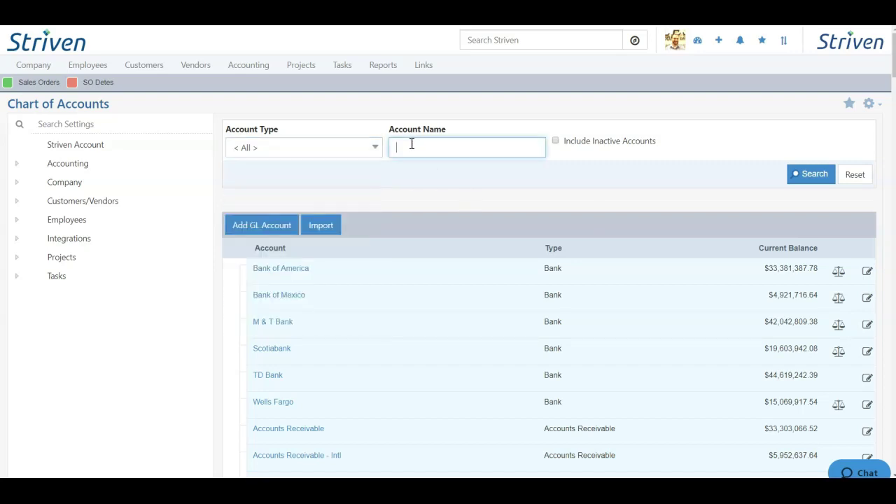
pyautogui.click(614, 185)
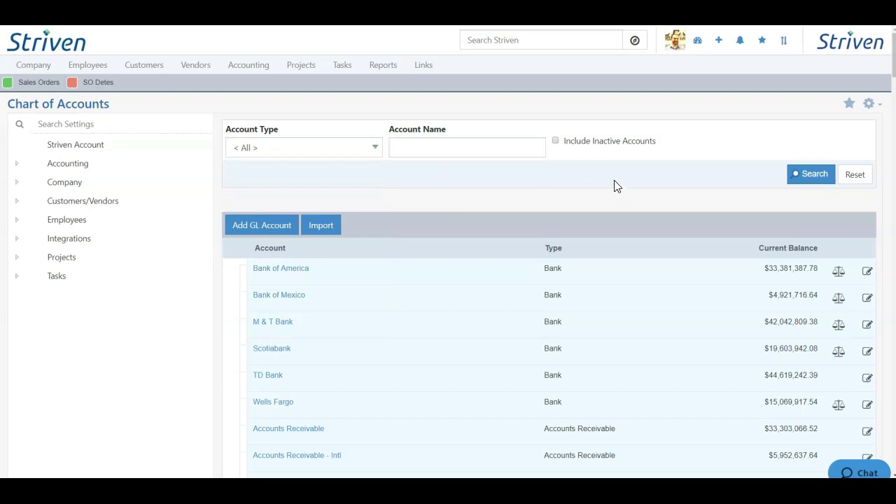
pyautogui.click(556, 141)
pyautogui.click(813, 179)
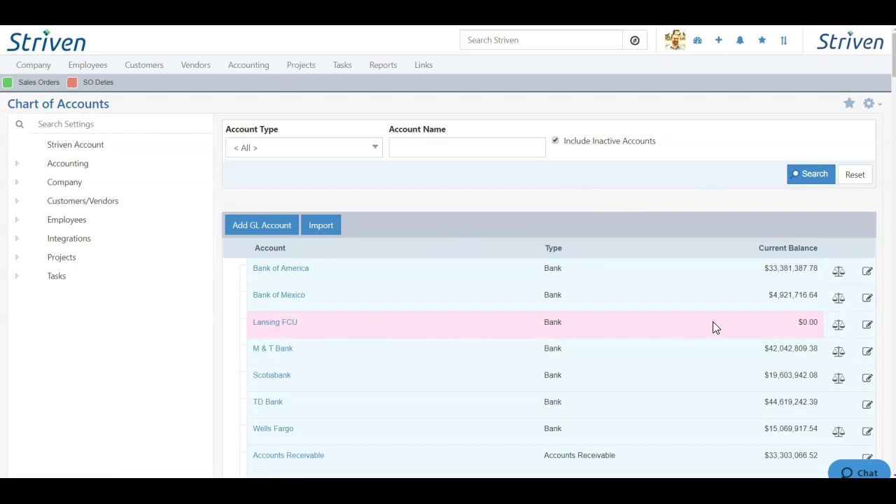
pyautogui.click(868, 326)
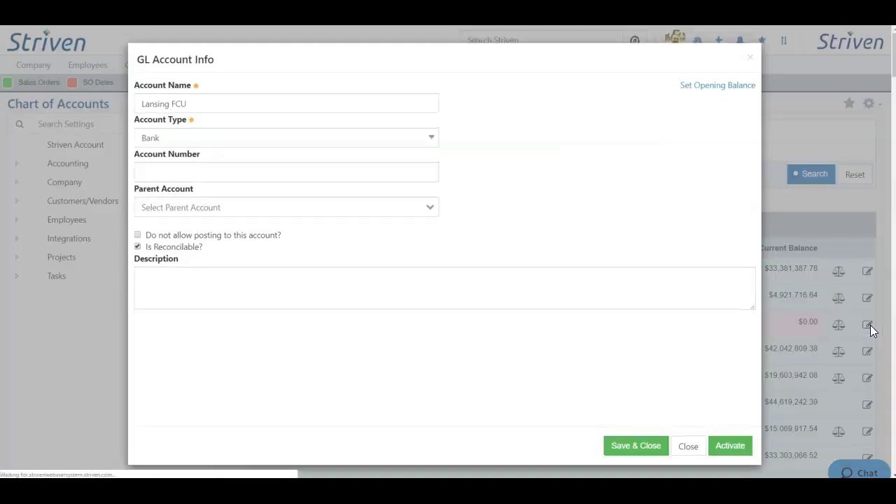
pyautogui.click(689, 449)
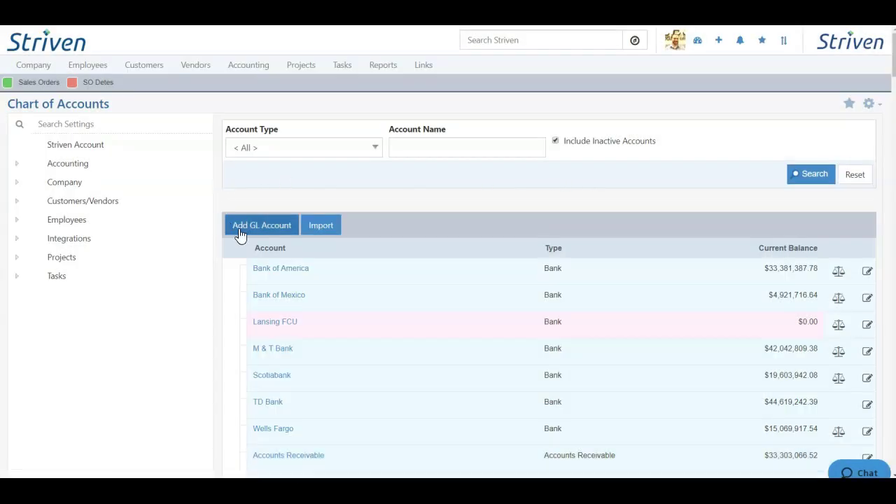
# Step: Create a new GL account of type Other Liability with no parent account, and save it
pyautogui.click(263, 230)
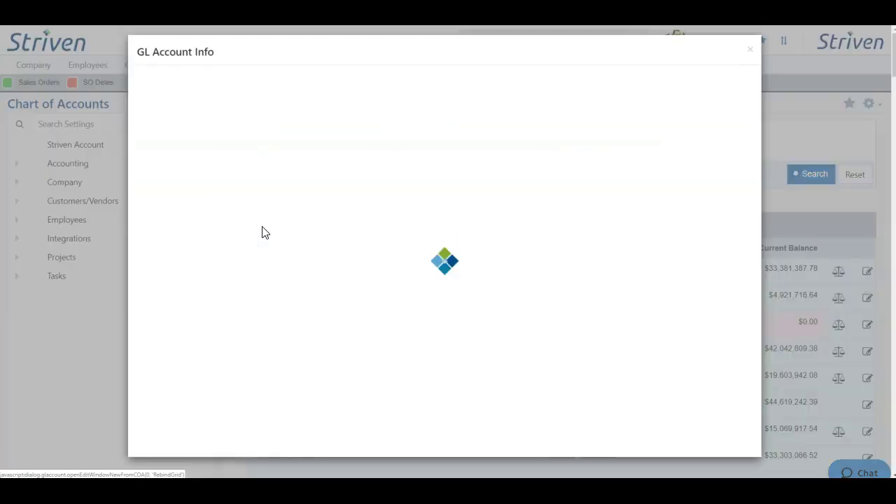
pyautogui.click(182, 102)
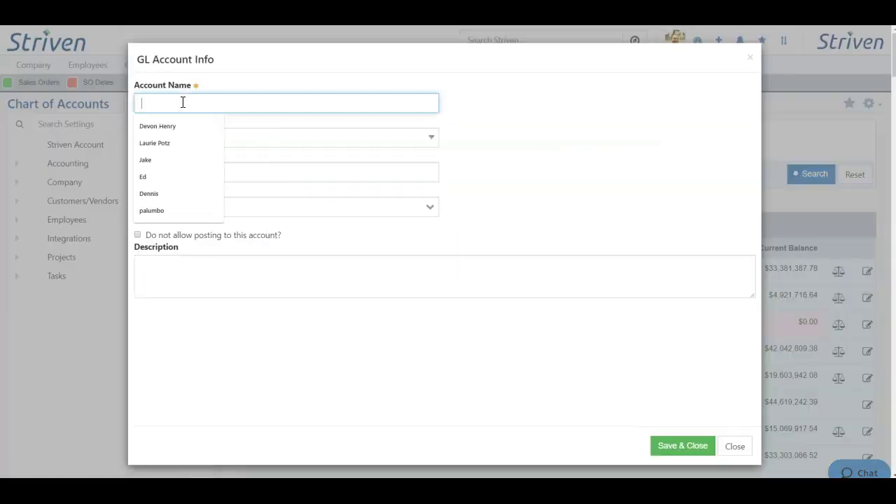
pyautogui.click(512, 87)
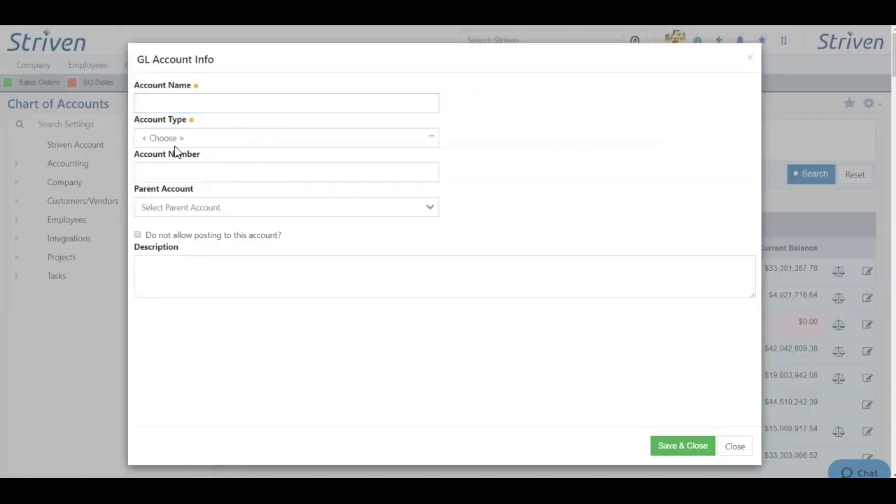
pyautogui.click(182, 143)
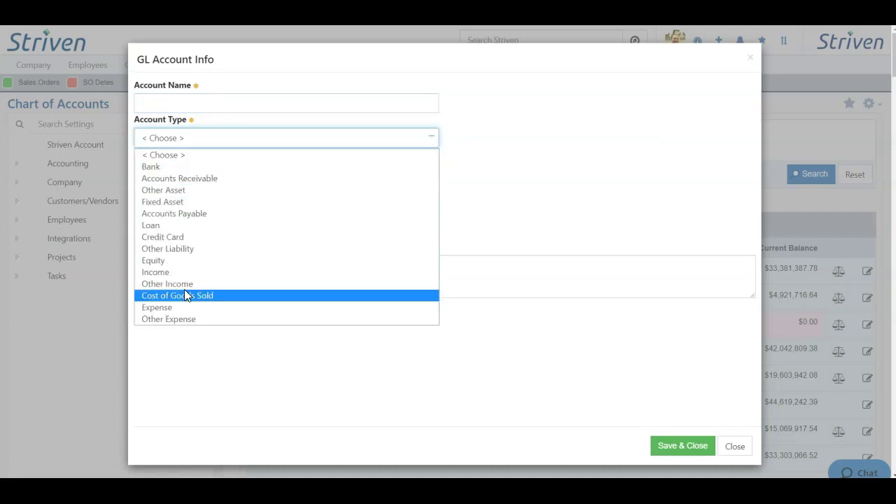
pyautogui.click(194, 168)
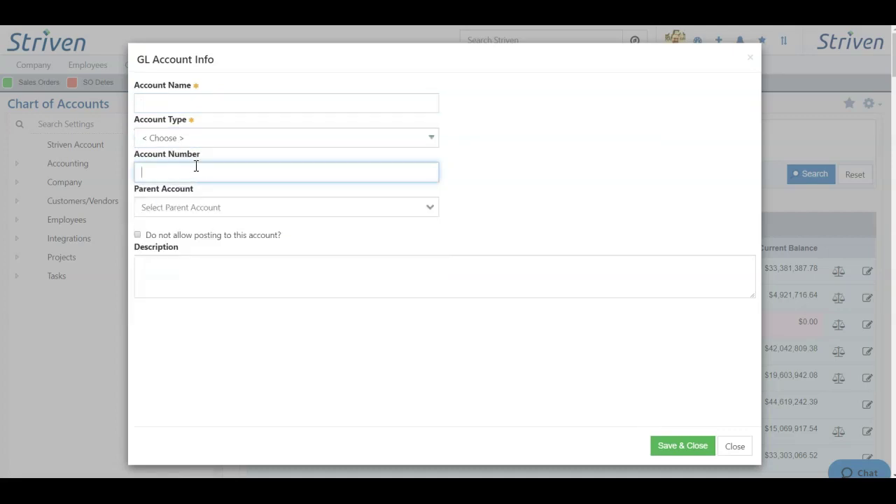
pyautogui.click(190, 138)
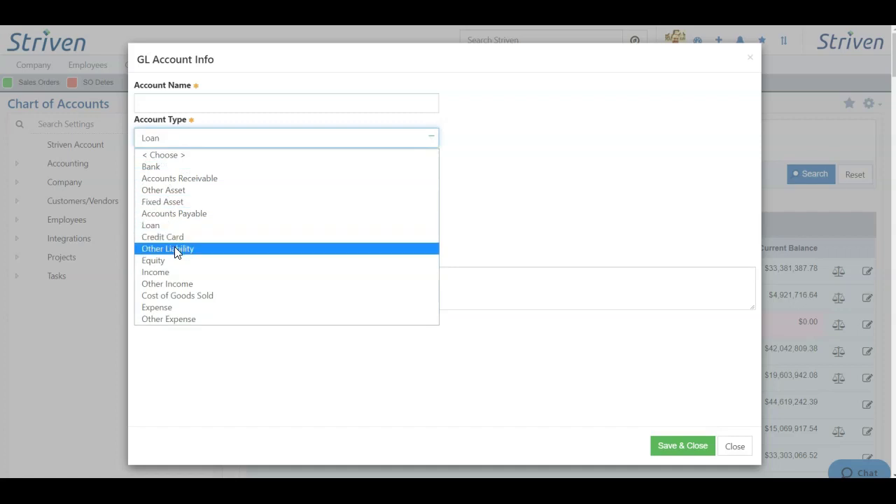
pyautogui.click(174, 250)
pyautogui.click(184, 207)
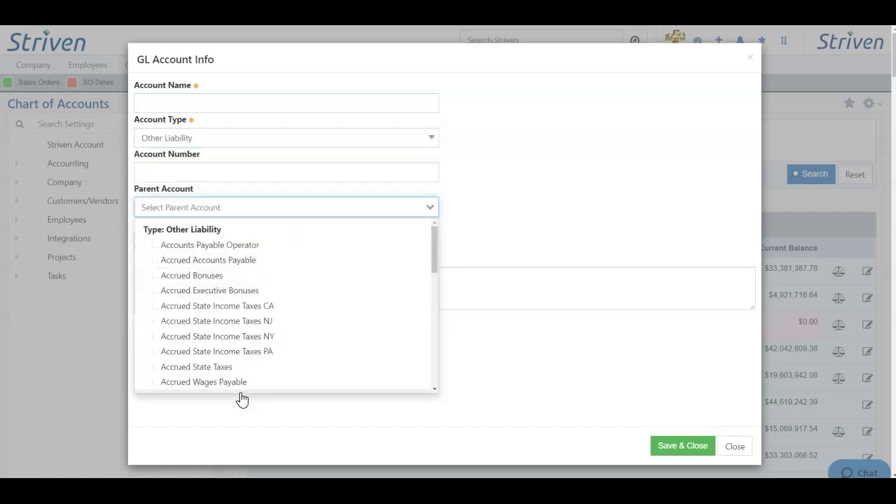
pyautogui.click(550, 231)
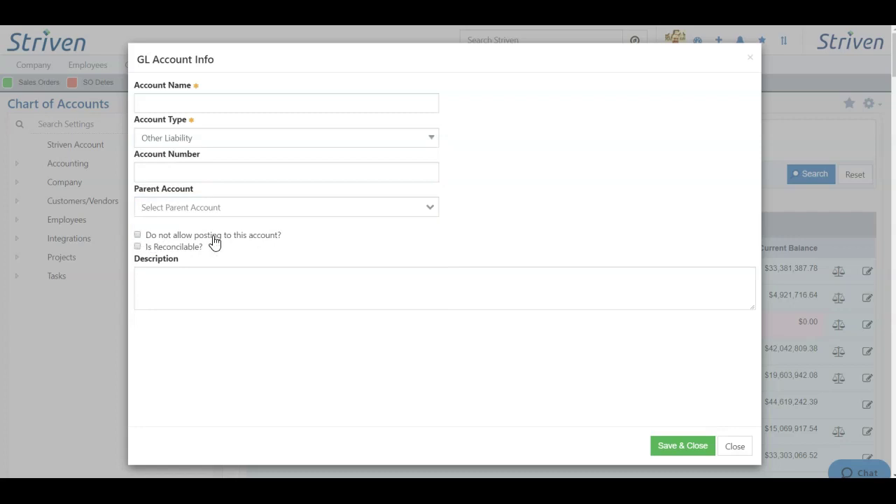
pyautogui.click(155, 278)
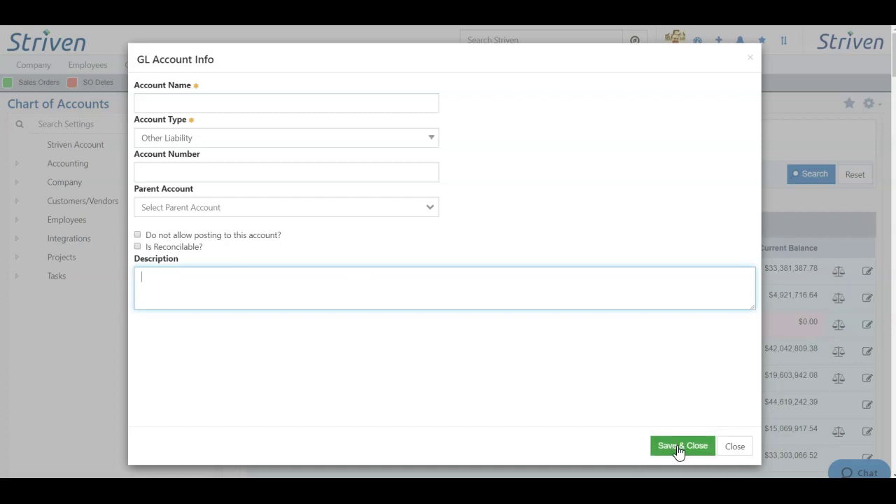
pyautogui.click(735, 448)
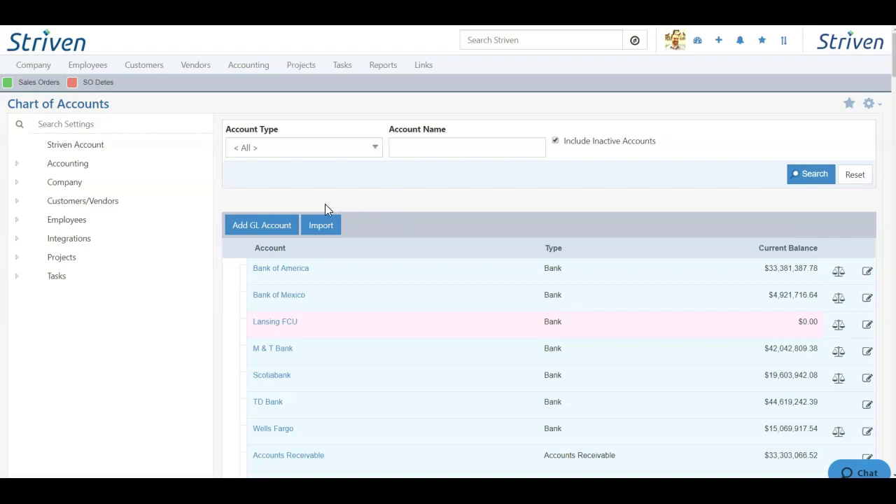
# Step: Download the chart of accounts sample file Import Sample (1).csv and open it
pyautogui.click(322, 227)
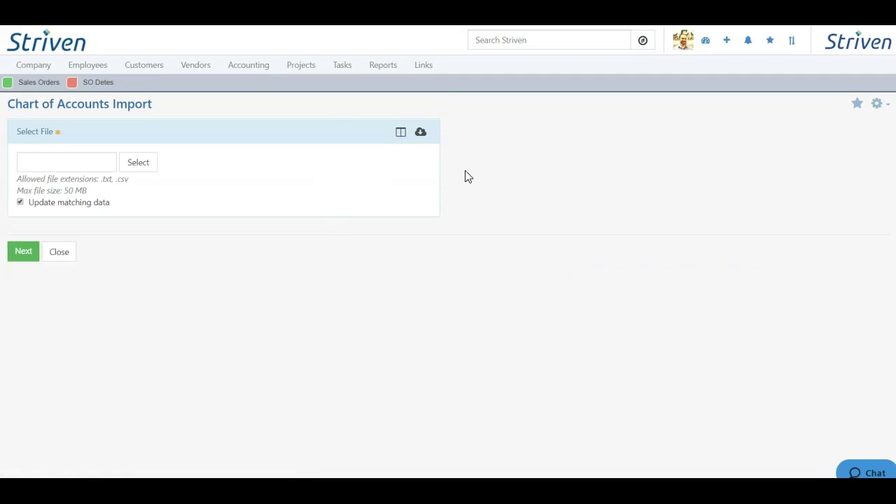
pyautogui.click(421, 136)
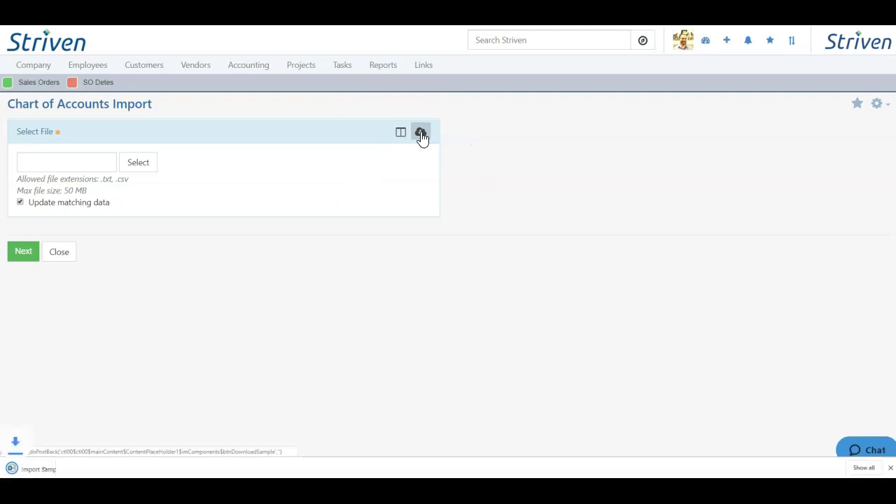
pyautogui.click(40, 470)
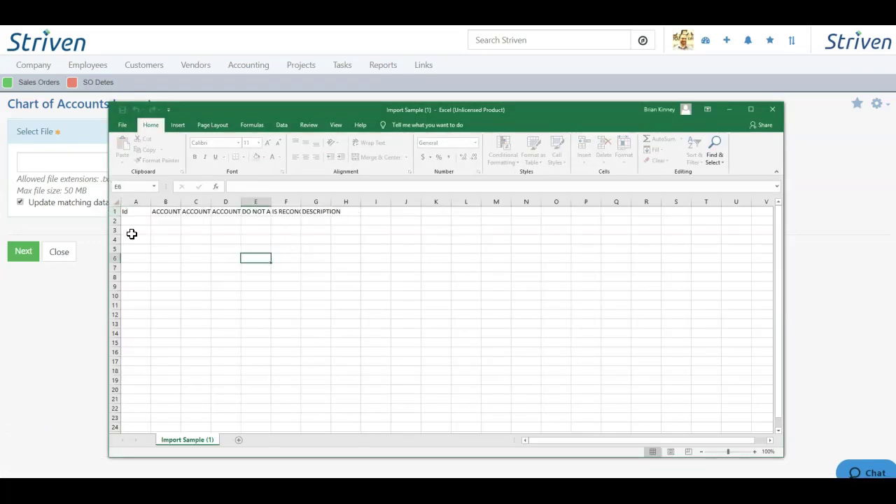
# Step: Close the sample spreadsheet and view the import column mapping table
pyautogui.click(771, 110)
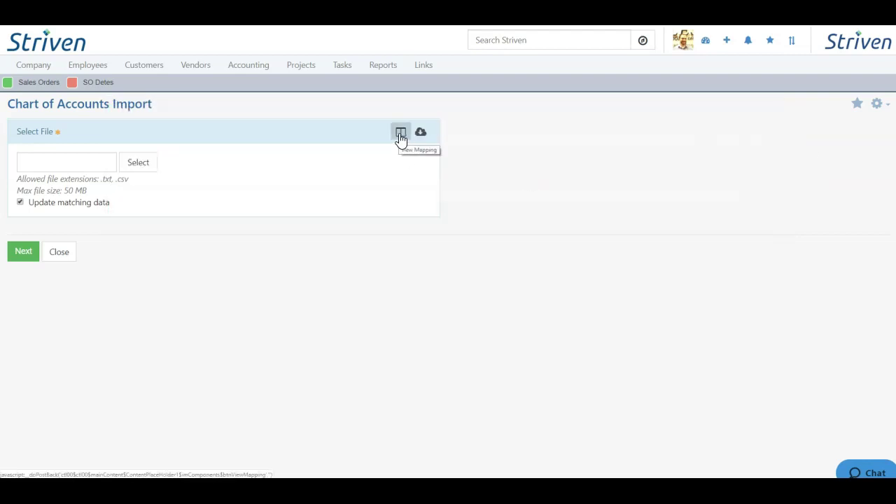
pyautogui.click(400, 134)
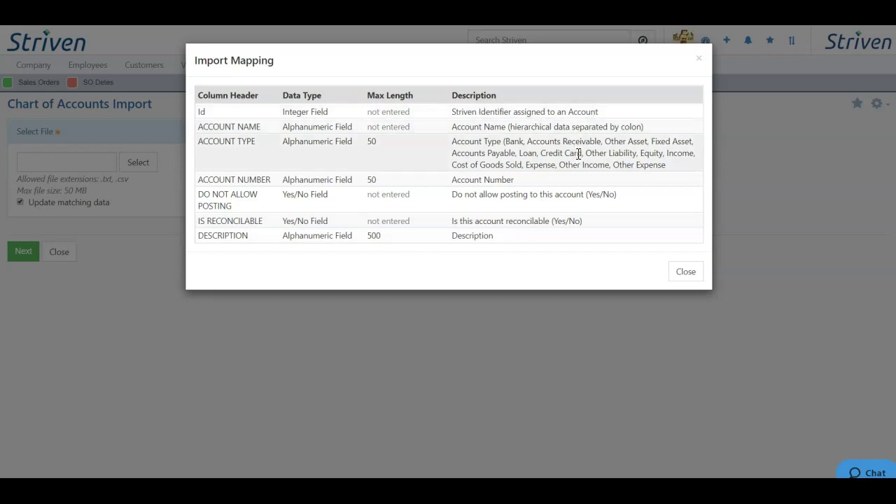
# Step: Close the Import Mapping table to return to the Chart of Accounts Import page
pyautogui.click(686, 272)
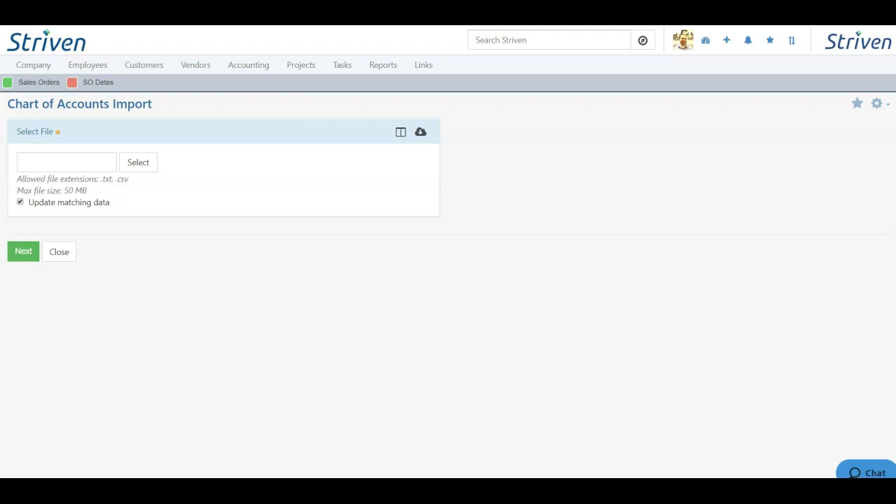
# Step: Open Accounting Settings and confirm January as the fiscal year starting month
pyautogui.click(33, 70)
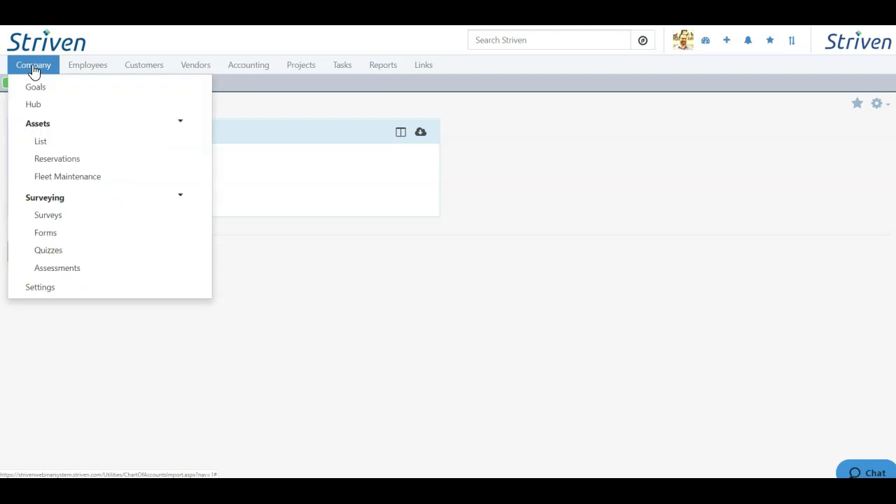
pyautogui.click(40, 289)
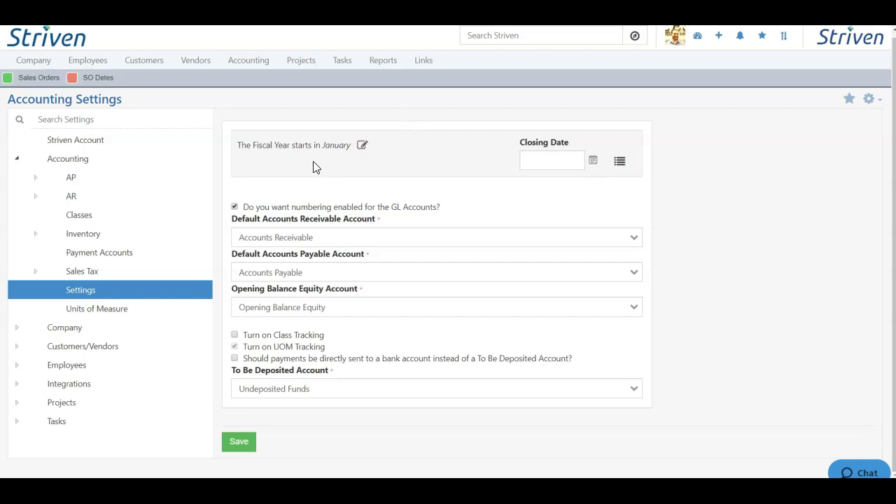
pyautogui.click(362, 146)
pyautogui.click(348, 112)
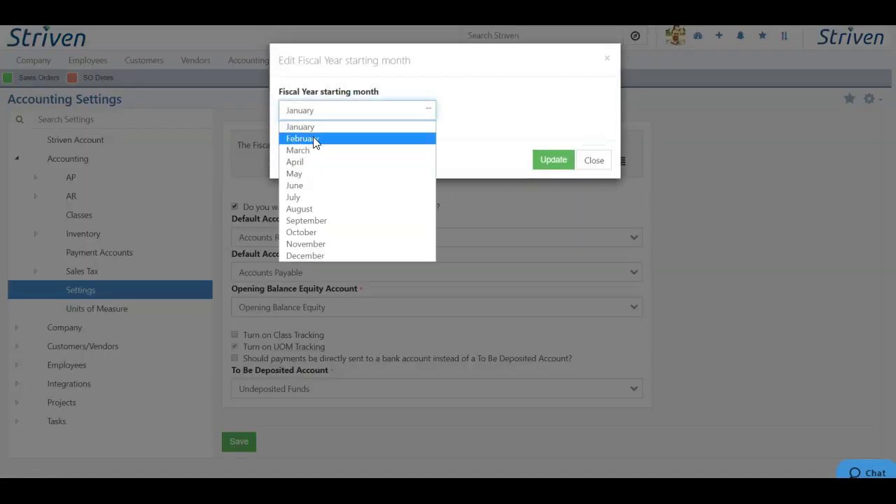
pyautogui.click(477, 115)
pyautogui.click(553, 161)
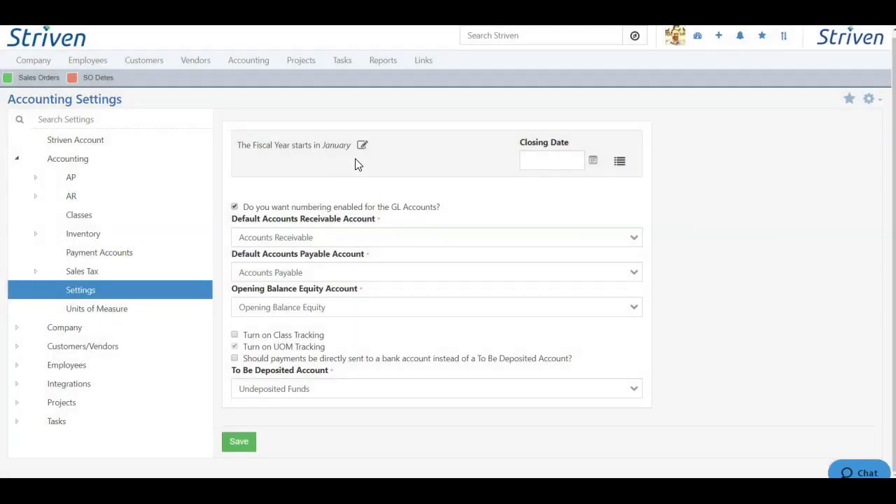
# Step: Pick May 19, 2017 from the calendar as the accounting closing date
pyautogui.click(593, 163)
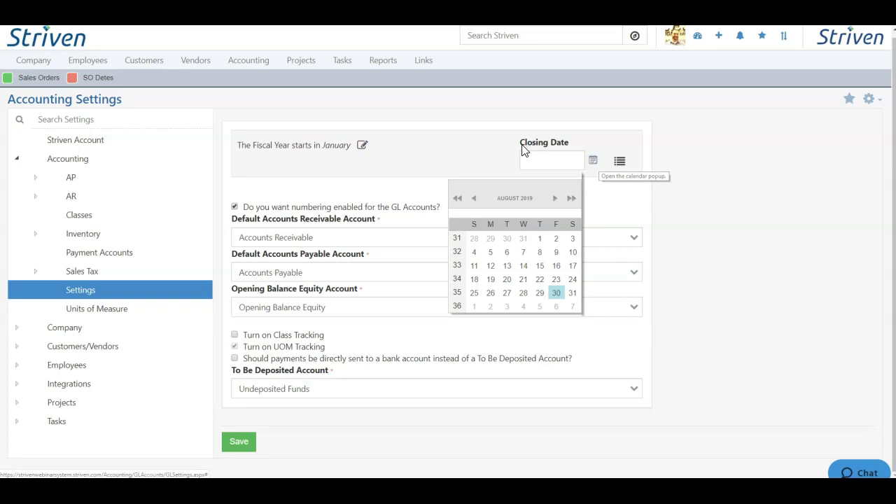
pyautogui.click(517, 200)
pyautogui.click(531, 240)
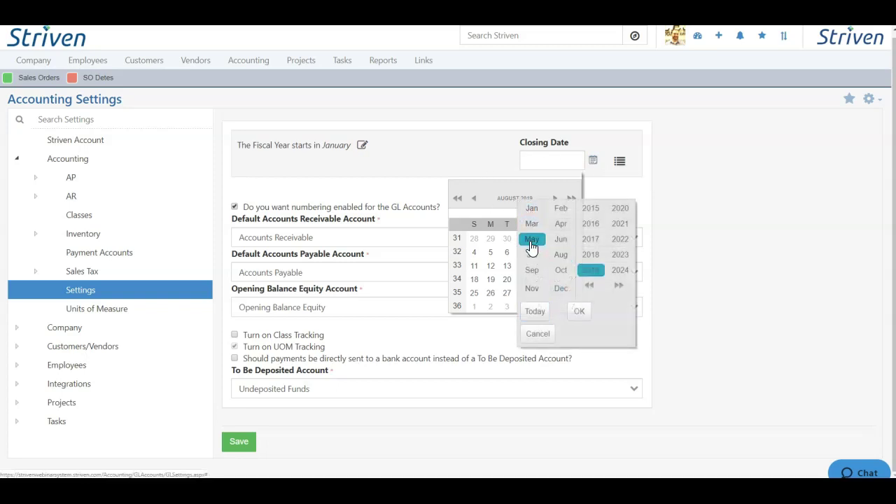
pyautogui.click(590, 239)
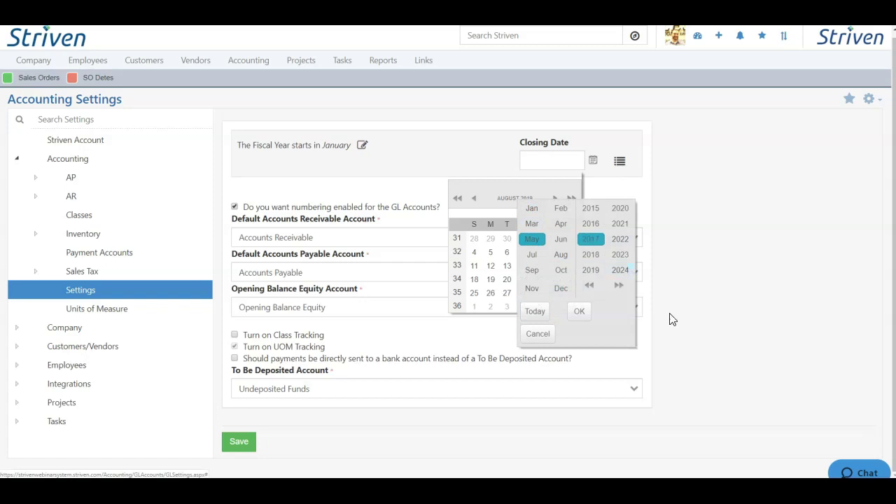
pyautogui.click(578, 312)
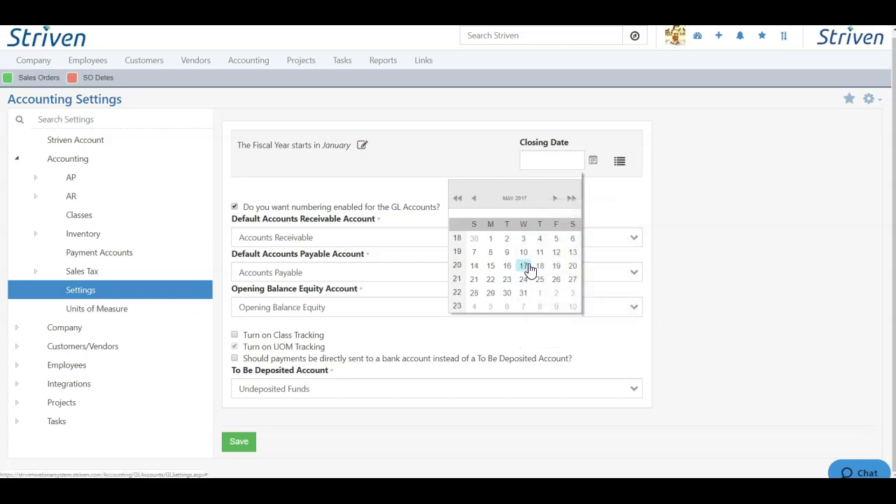
pyautogui.click(557, 266)
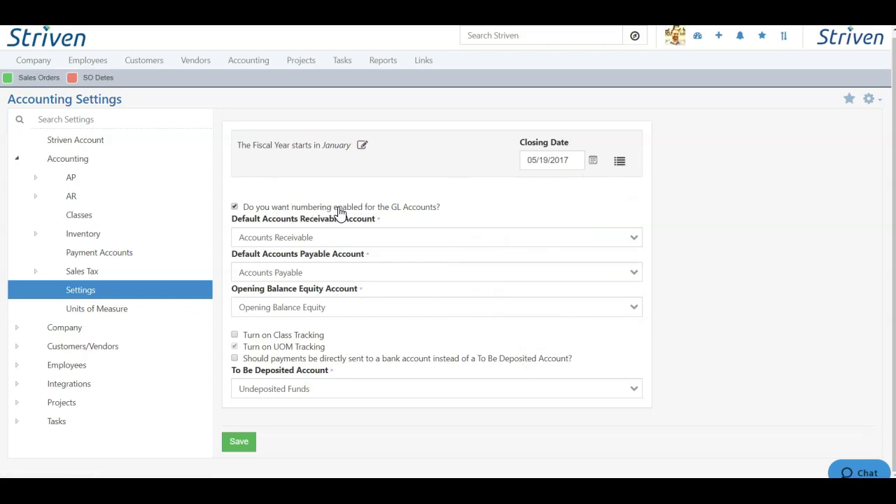
# Step: Toggle GL account numbering on, off, and back on
pyautogui.click(234, 207)
pyautogui.click(234, 207)
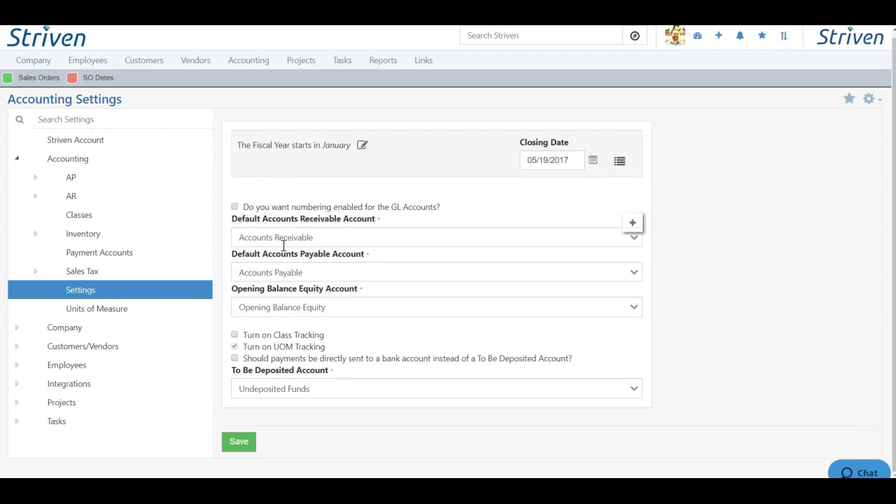
pyautogui.click(235, 207)
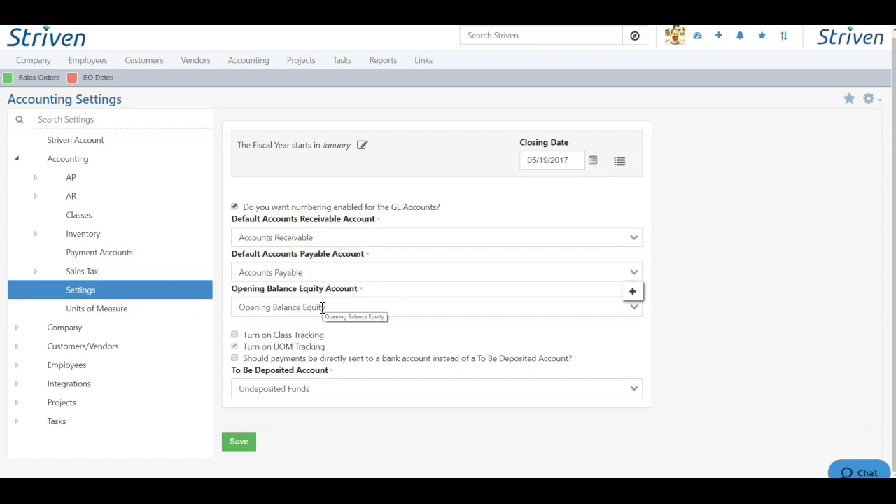
# Step: Replace the default receivable account with Accounts Receivable
pyautogui.click(331, 235)
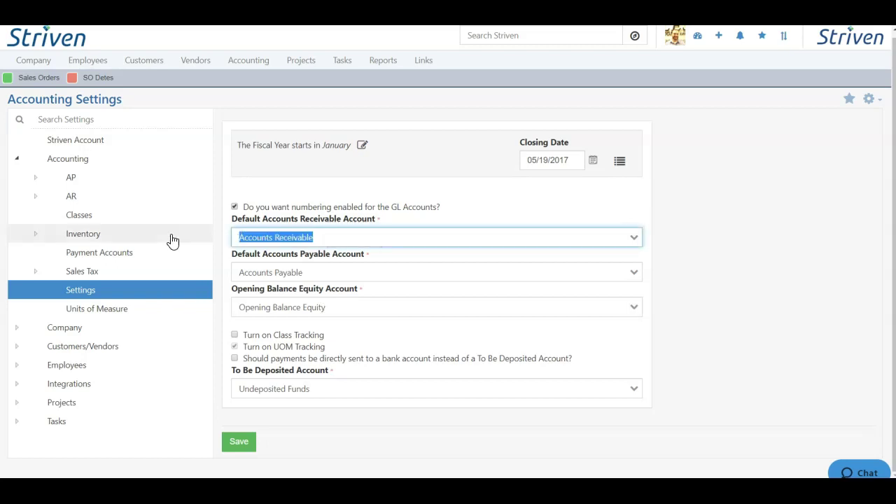
pyautogui.press('BackSpace')
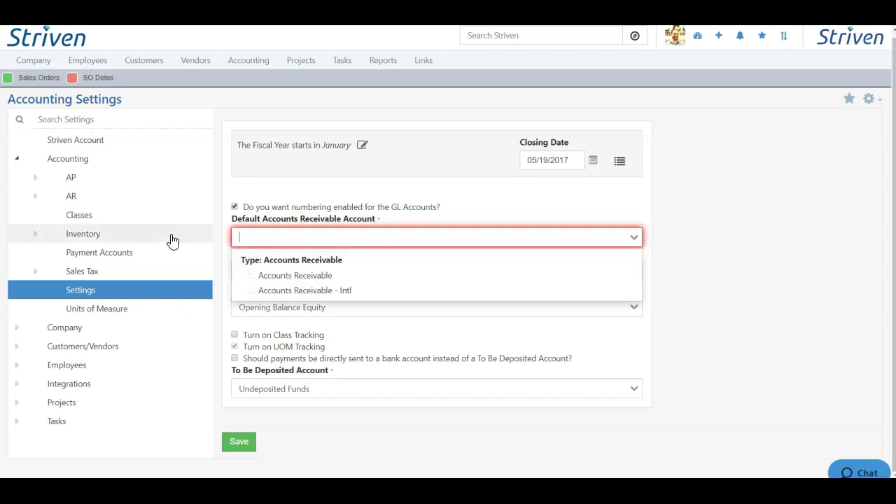
pyautogui.click(329, 277)
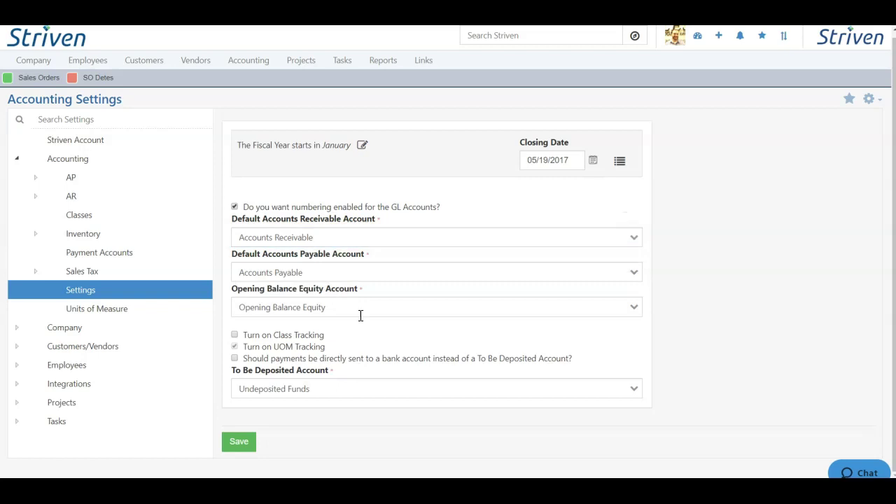
# Step: Turn on class tracking and have payments go directly to a bank account
pyautogui.click(235, 336)
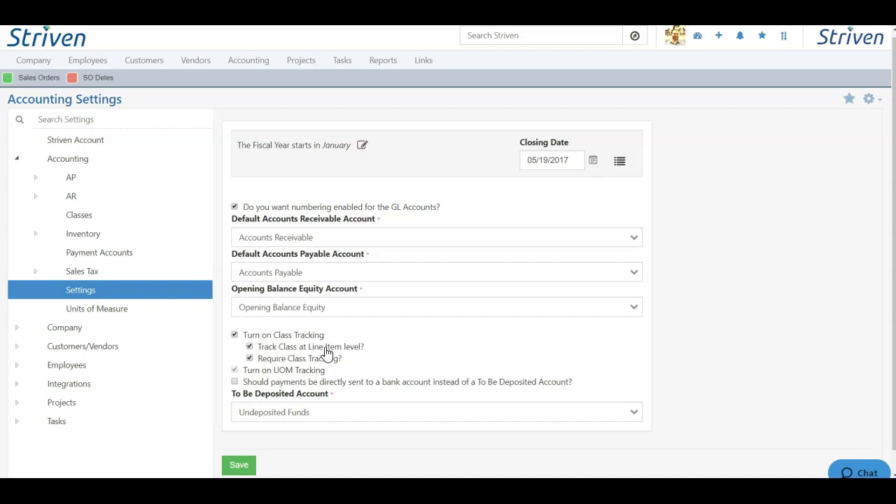
pyautogui.moveTo(336, 375)
pyautogui.click(234, 383)
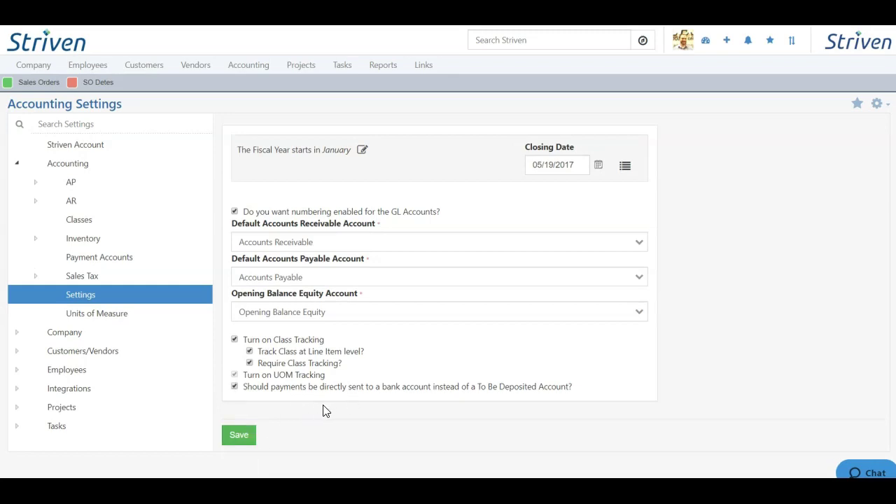
# Step: Turn off direct-to-bank payments and set the To Be Deposited Account to Undeposited Funds
pyautogui.click(235, 387)
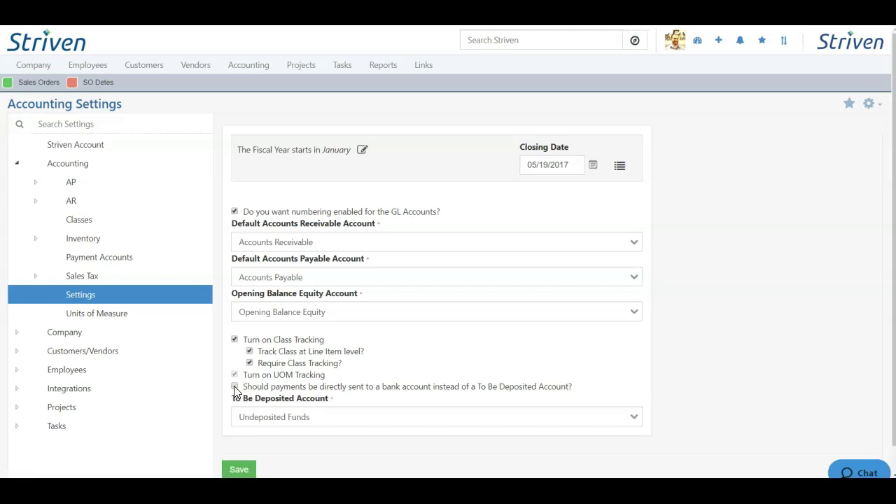
pyautogui.click(327, 418)
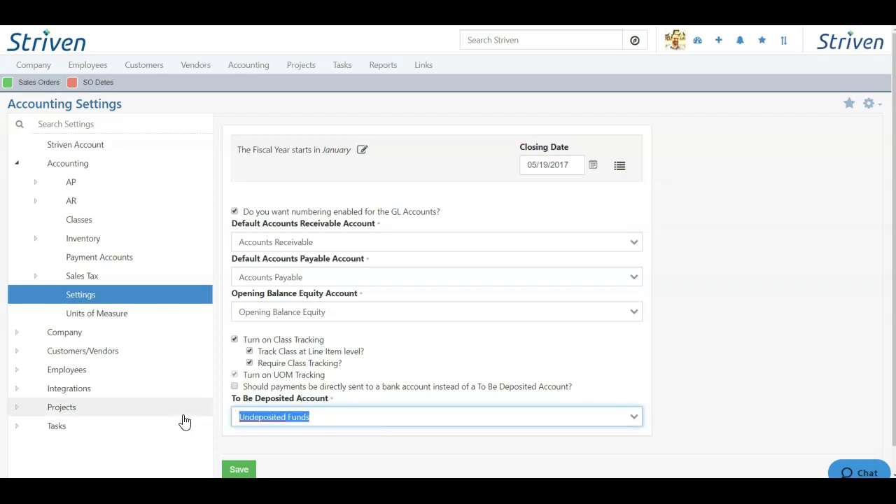
pyautogui.press('BackSpace')
pyautogui.scroll(-1, 336, 409)
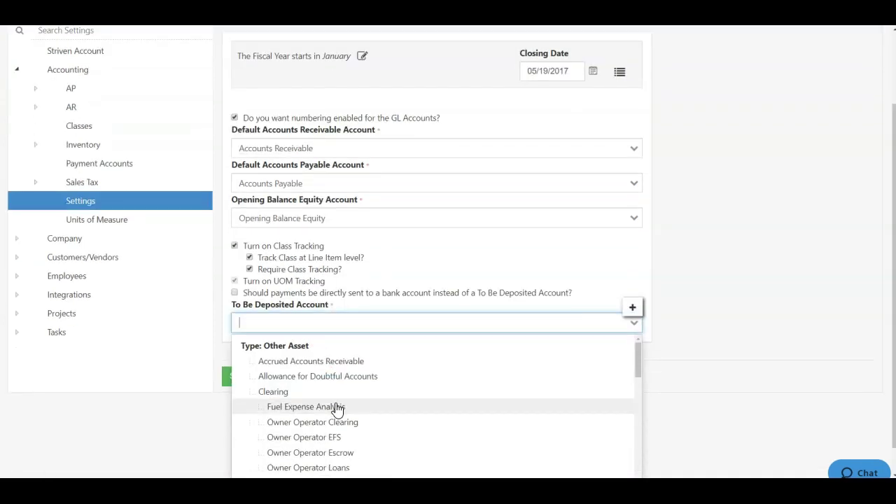
pyautogui.scroll(-6, 336, 406)
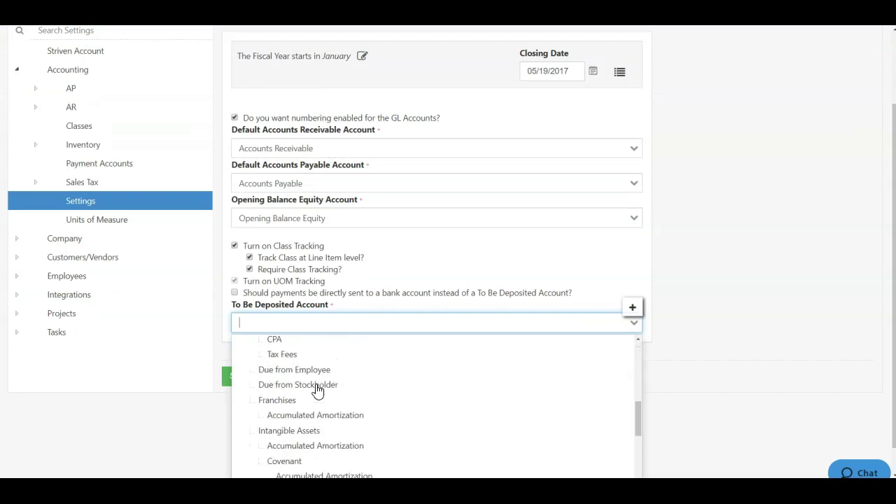
pyautogui.scroll(-6, 319, 392)
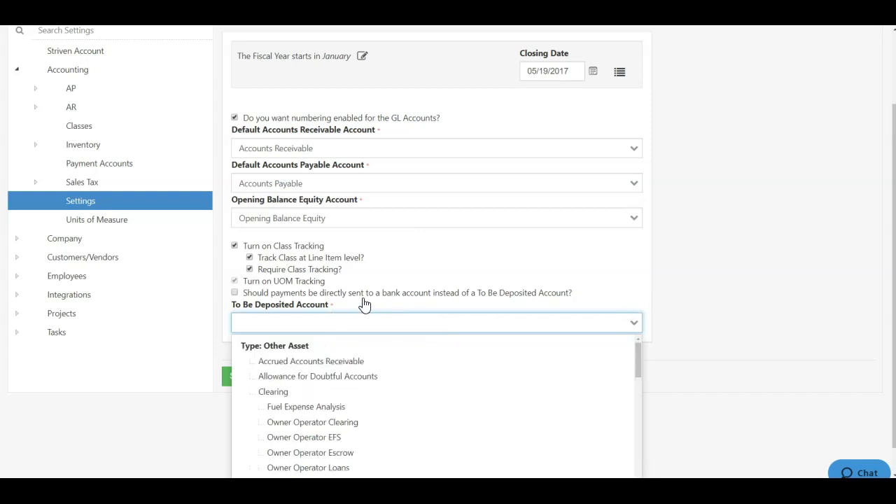
pyautogui.write('dep')
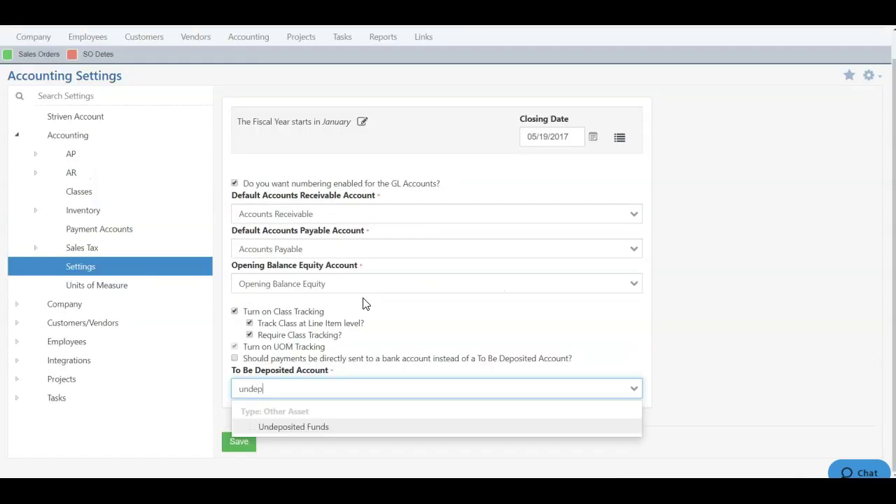
pyautogui.click(286, 431)
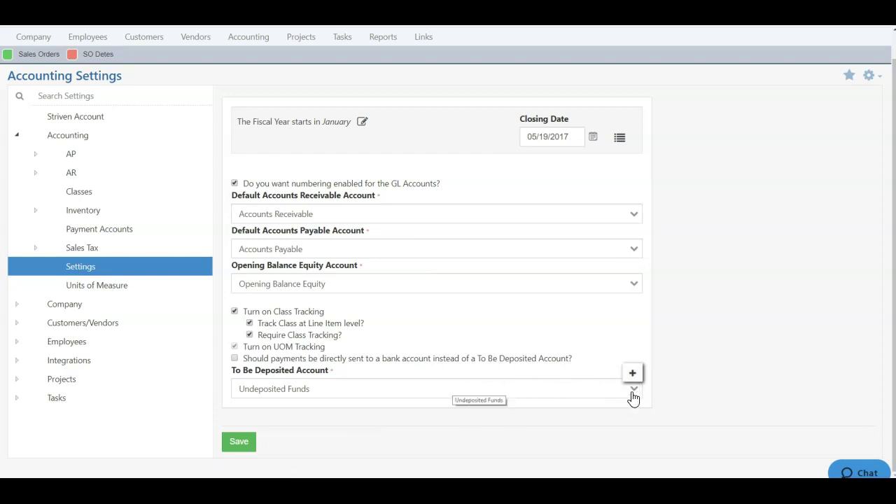
# Step: Preview the new GL Account Info form, close it unsaved, and save the accounting settings
pyautogui.click(632, 375)
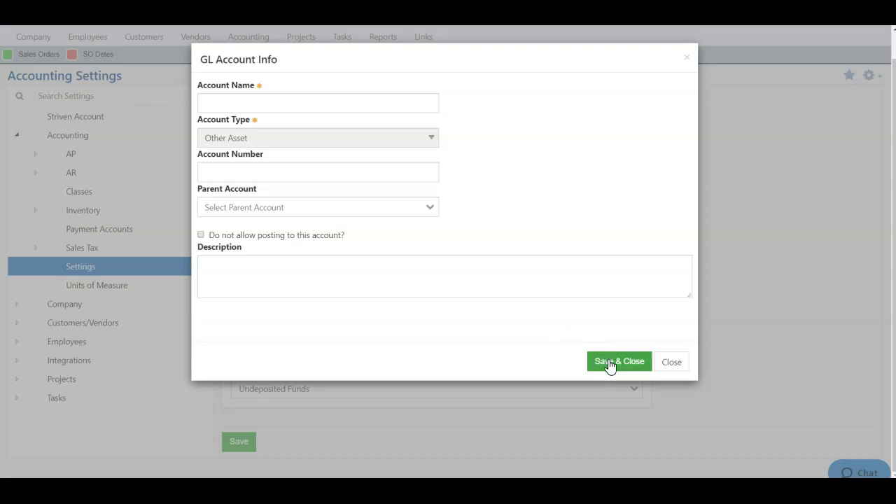
pyautogui.click(672, 363)
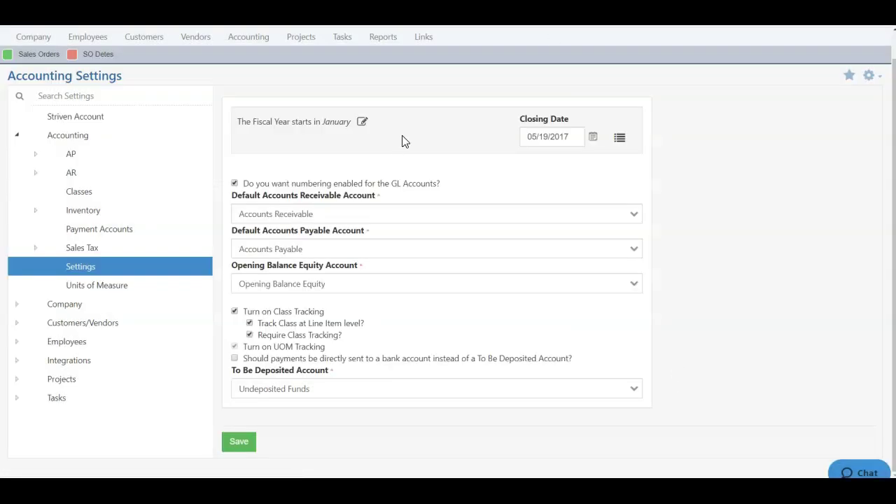
pyautogui.click(243, 449)
# Step: Open the Classes list under Accounting and browse the classes from Anaheim onward
pyautogui.click(88, 198)
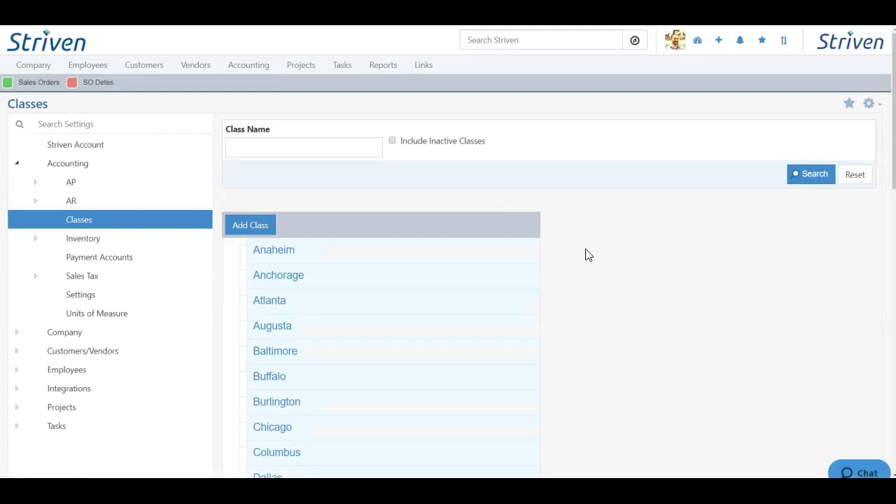
pyautogui.scroll(-6, 590, 247)
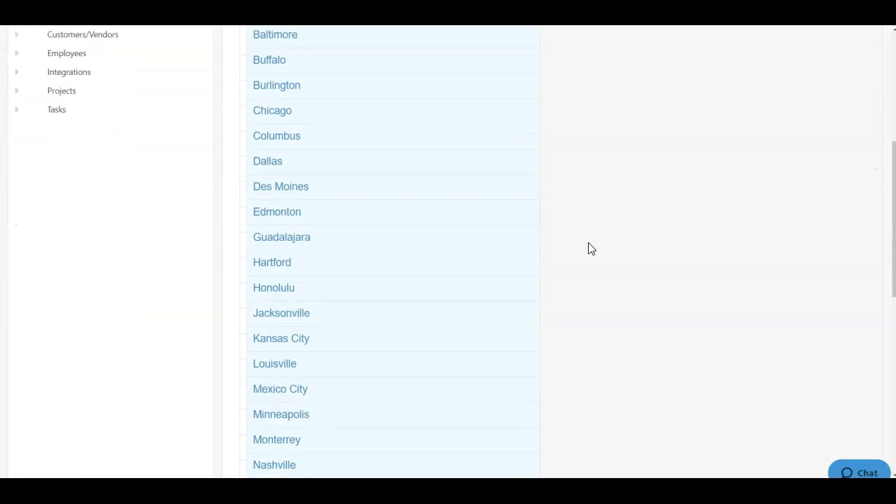
pyautogui.scroll(4, 588, 248)
pyautogui.scroll(3, 588, 248)
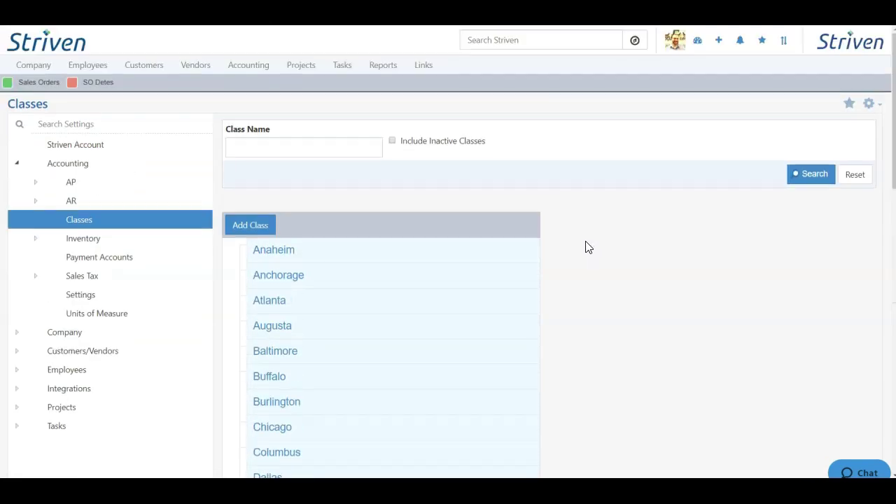
# Step: Try the Class Name search, then toggle Include Inactive Classes on and back off
pyautogui.click(270, 151)
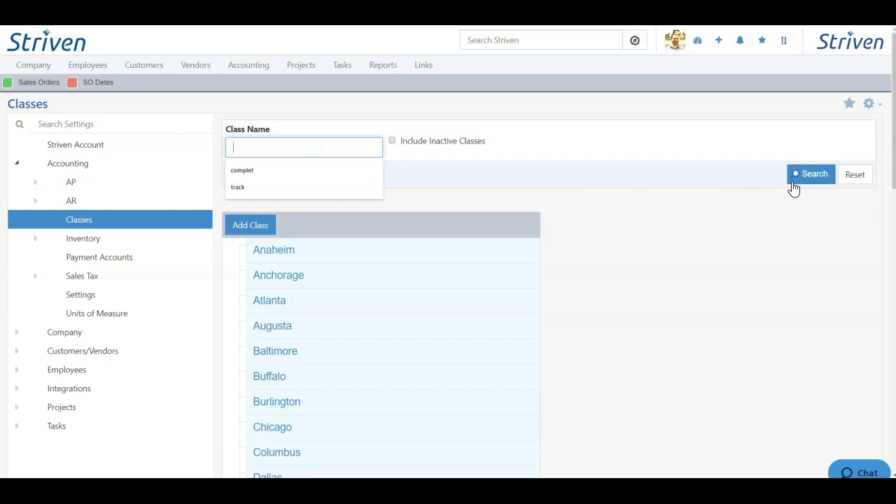
pyautogui.click(443, 174)
pyautogui.click(392, 142)
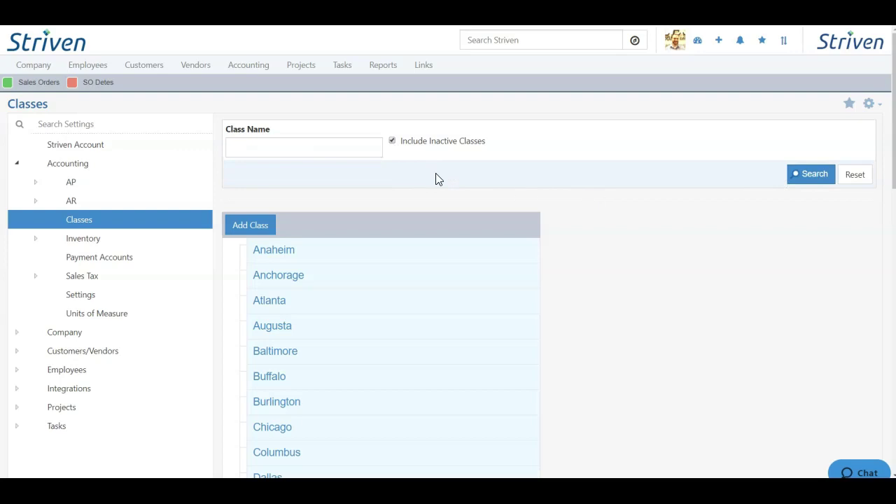
pyautogui.click(393, 141)
pyautogui.click(253, 227)
pyautogui.click(291, 101)
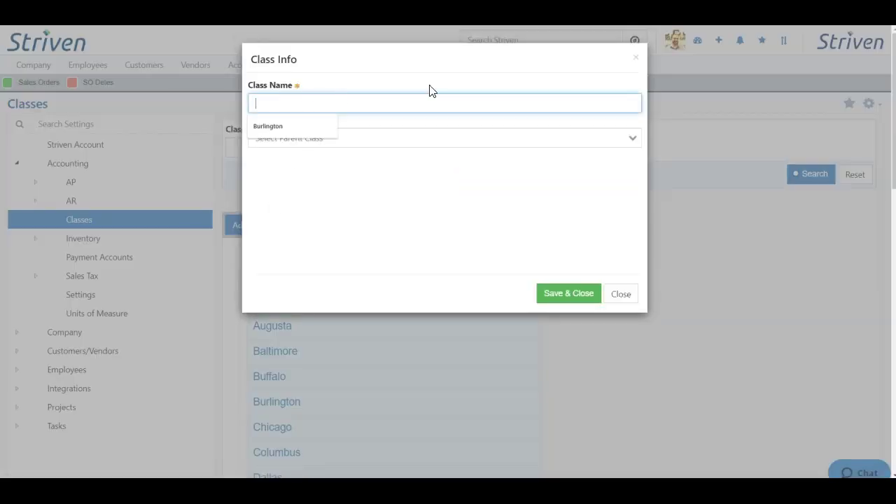
pyautogui.click(326, 140)
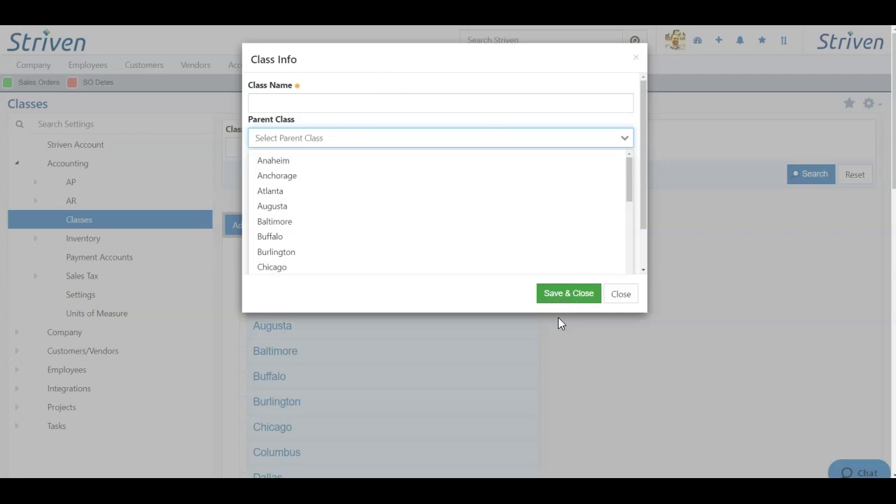
pyautogui.click(621, 293)
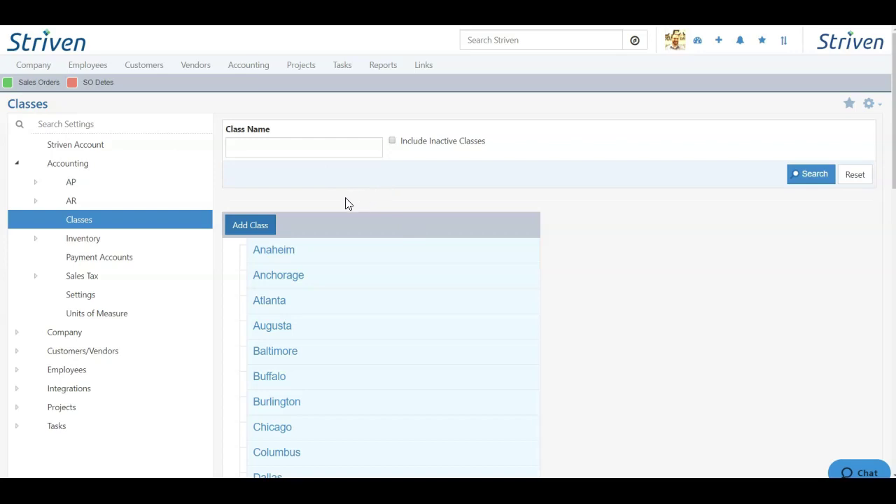
pyautogui.click(271, 254)
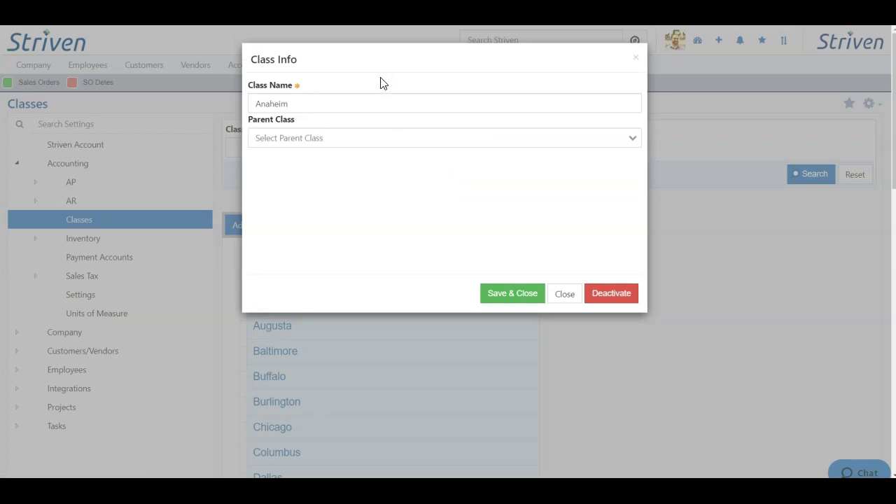
pyautogui.click(567, 306)
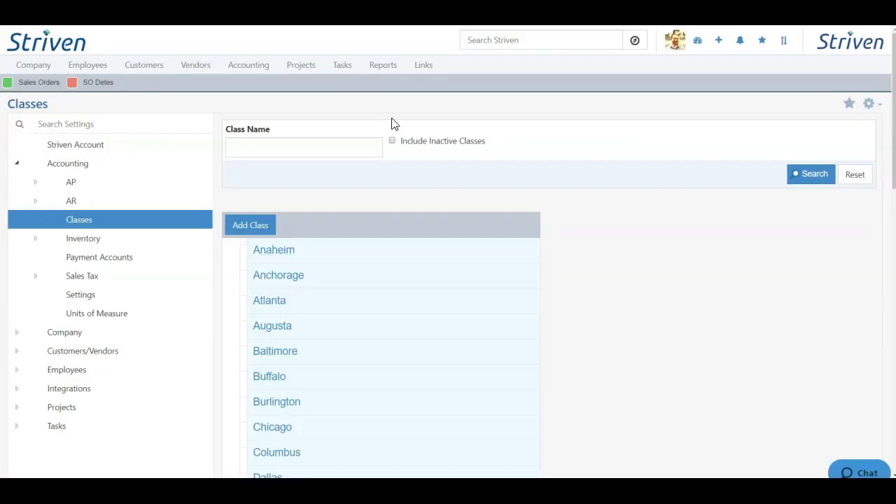